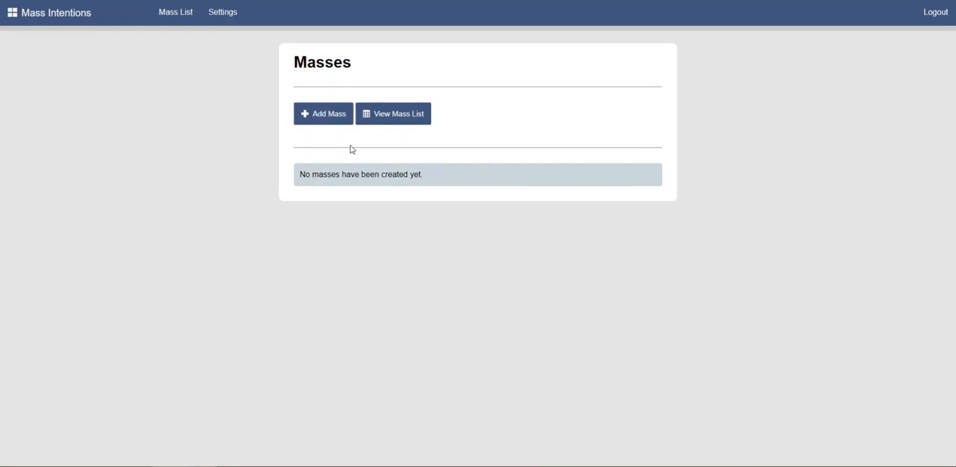
Start a new Mass dated 12/20/2020 with the time set to 10:00am.
click(326, 118)
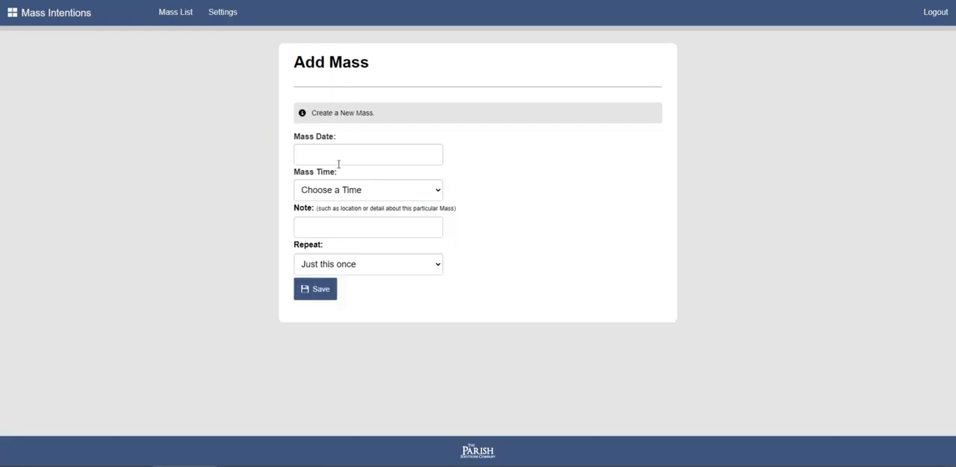
click(344, 155)
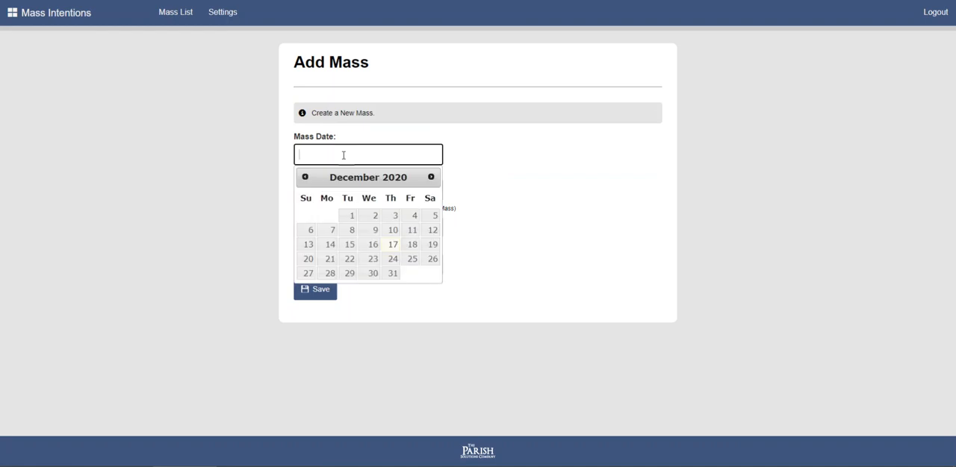
click(306, 260)
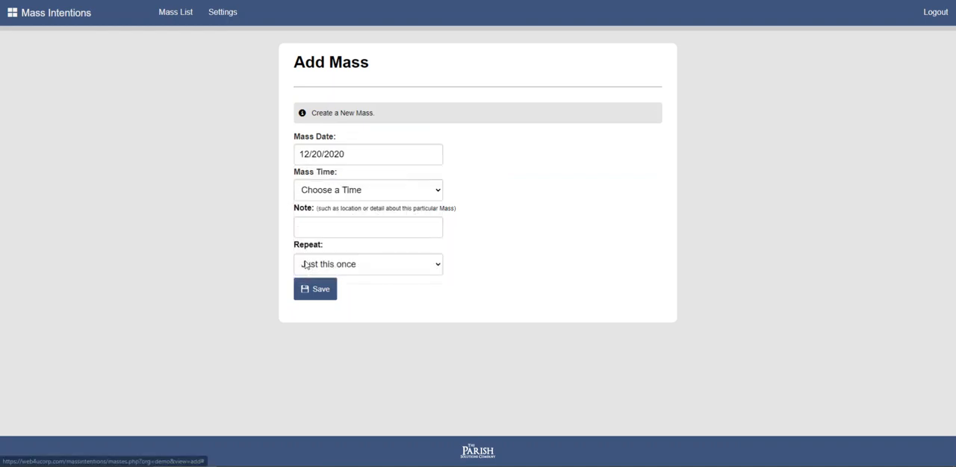
click(348, 190)
scroll(343, 274, down, 5)
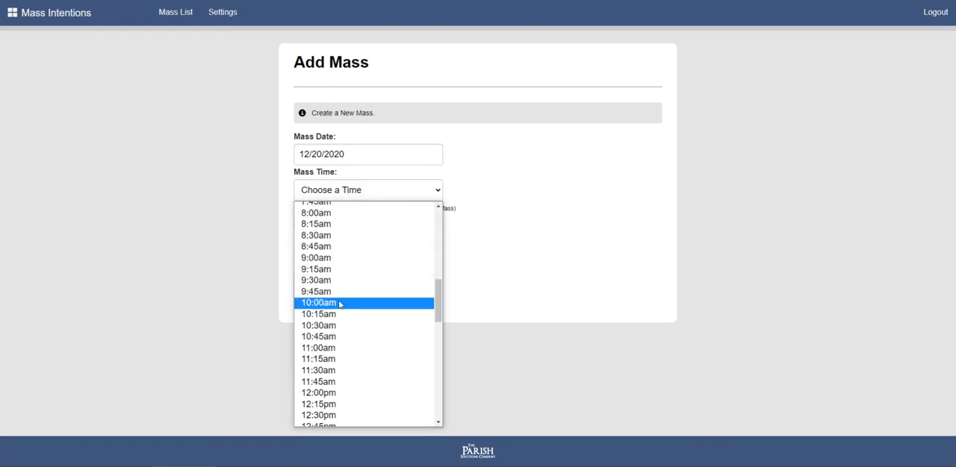
click(340, 303)
Leave the note blank, set the Mass to repeat "Just this once", and save it.
click(339, 226)
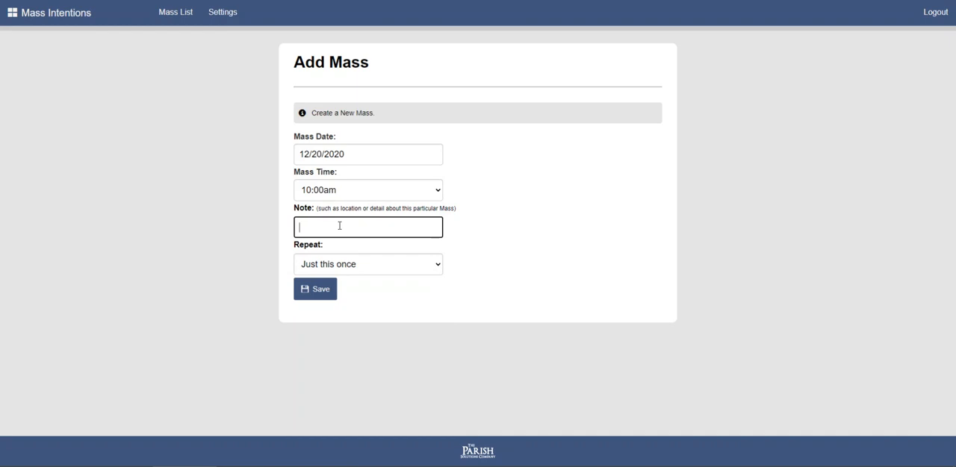
click(333, 271)
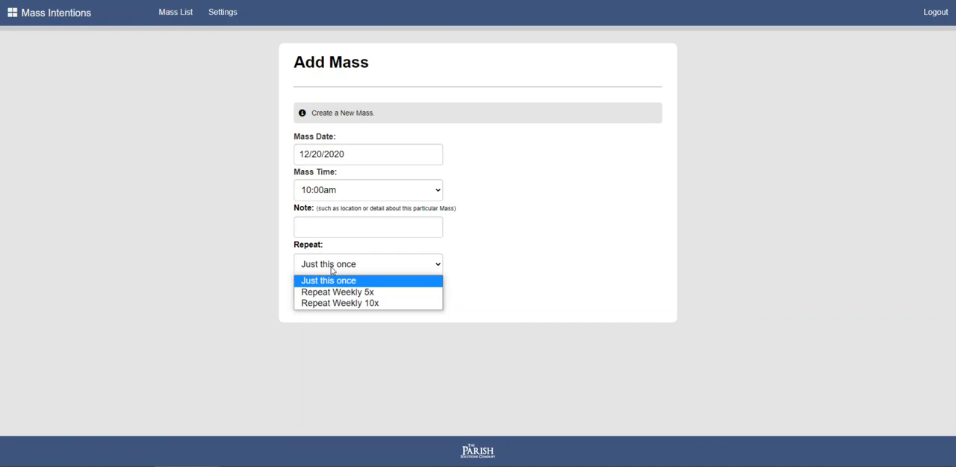
click(333, 281)
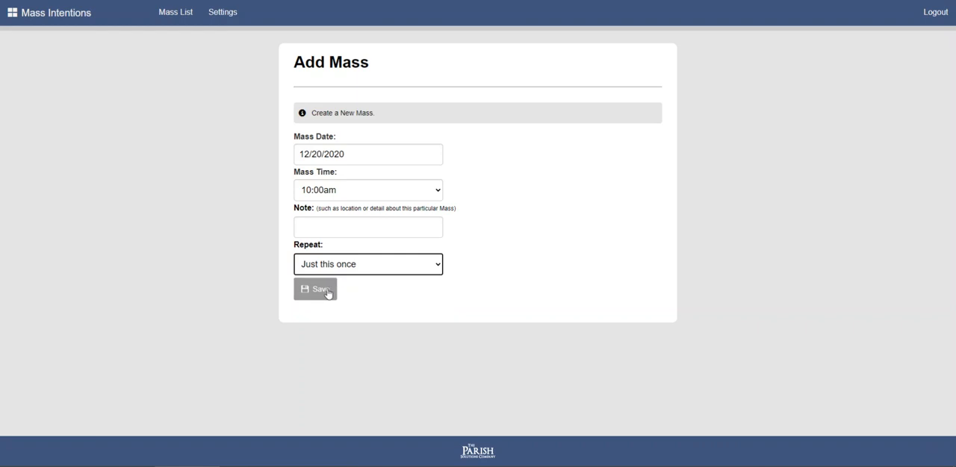
click(323, 294)
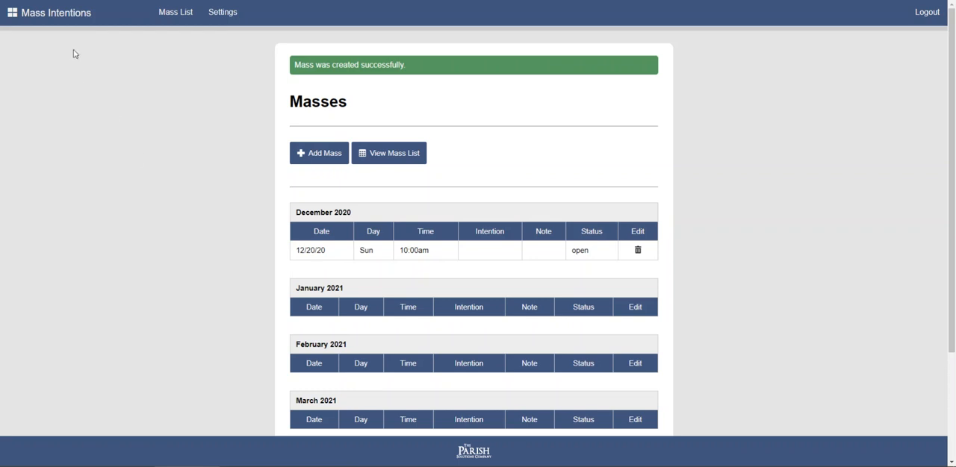
Go to the parish's public intention schedule and open a request for the Sunday 12/20 10:00am Mass.
click(52, 17)
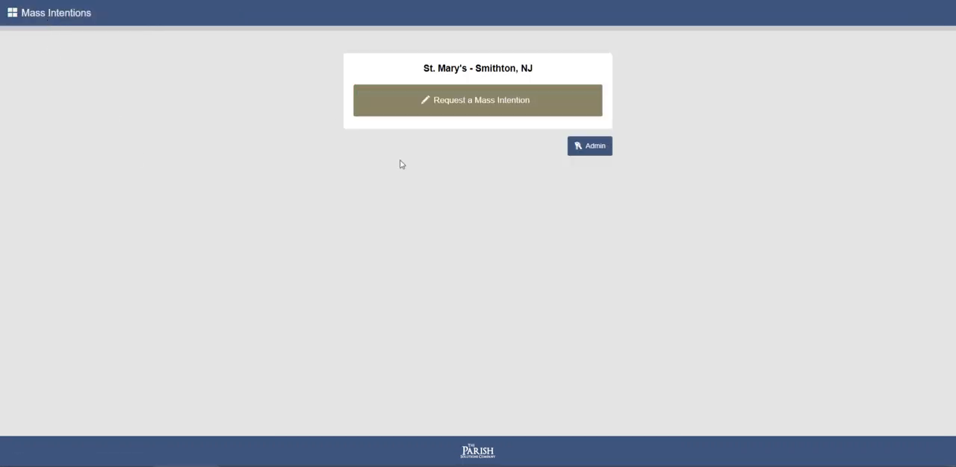
click(478, 103)
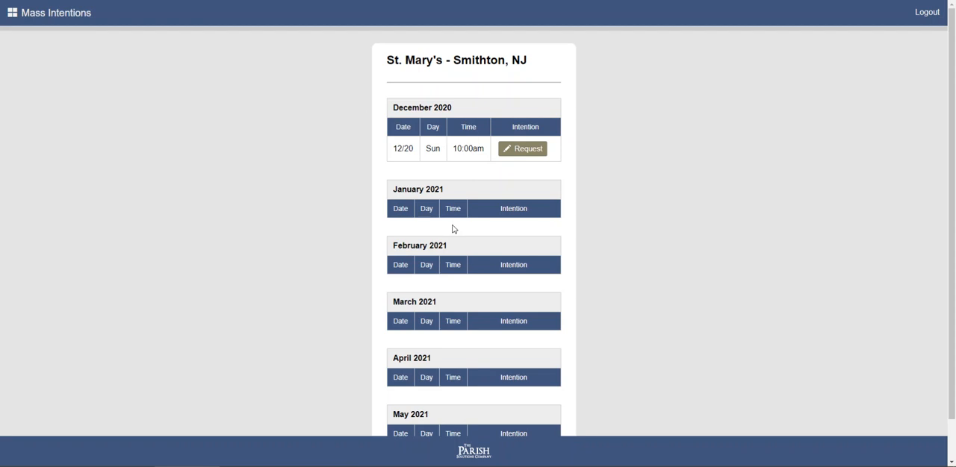
scroll(495, 239, down, 1)
scroll(495, 241, up, 1)
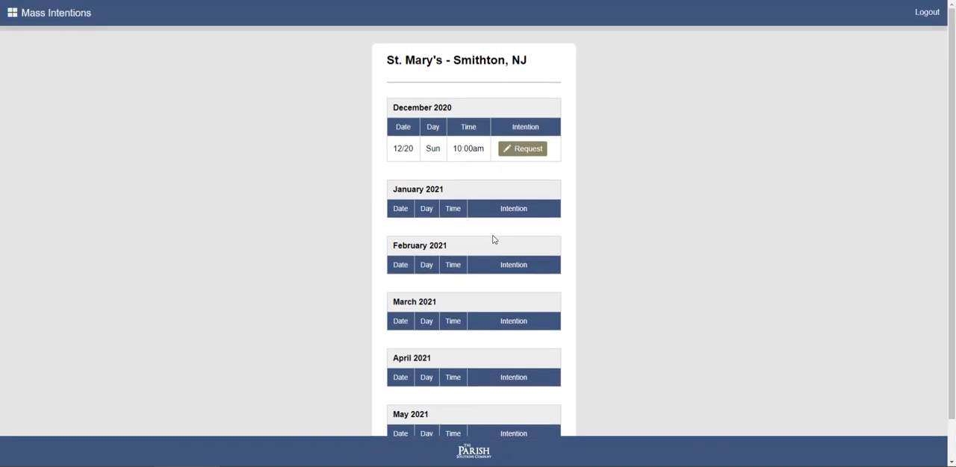
click(524, 151)
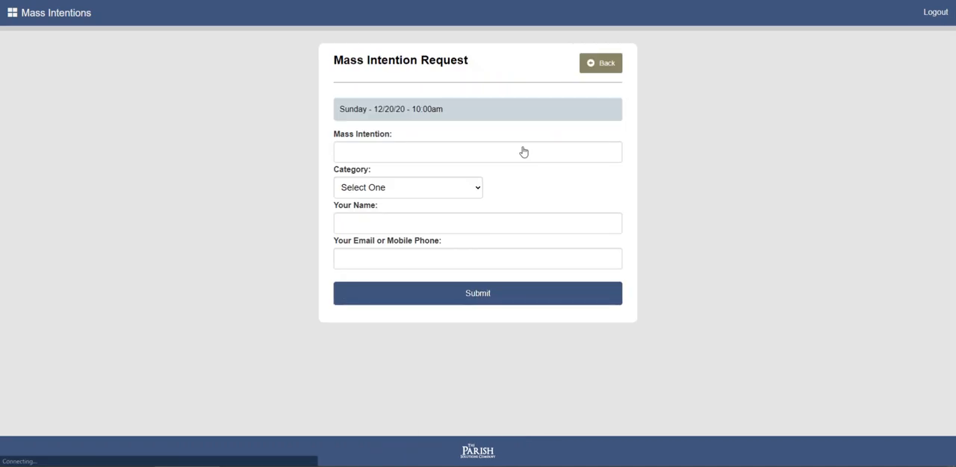
Enter the full name of the person the Mass intention is for and set the category to Living.
click(452, 152)
text(Jim Smith)
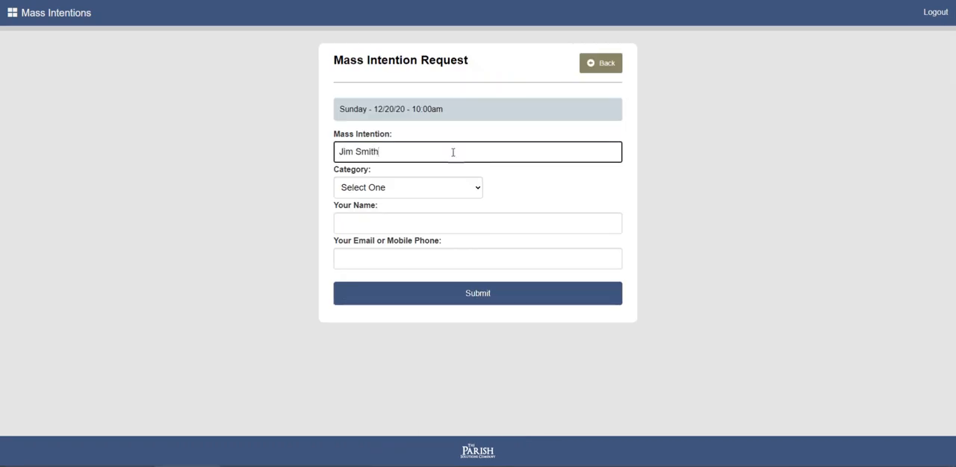
click(429, 187)
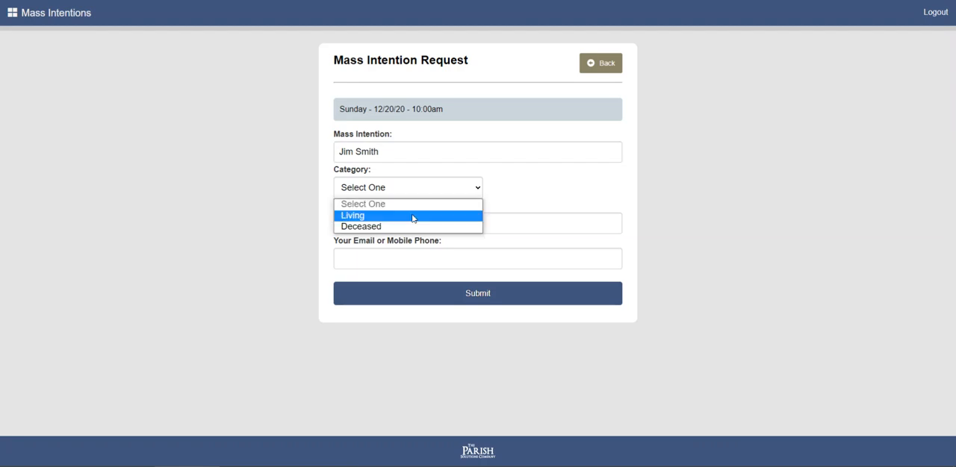
click(413, 217)
Fill in the requester's full name and e-mail address on the Mass intention request.
click(403, 216)
key(Tab)
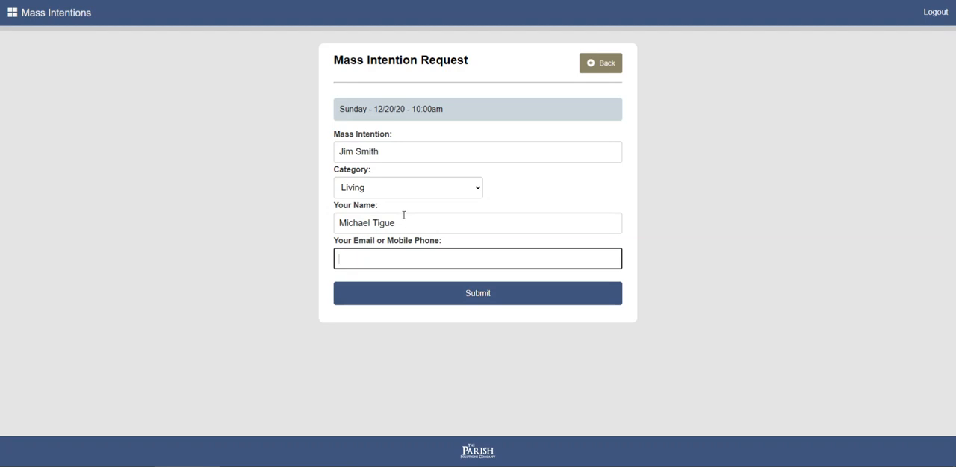
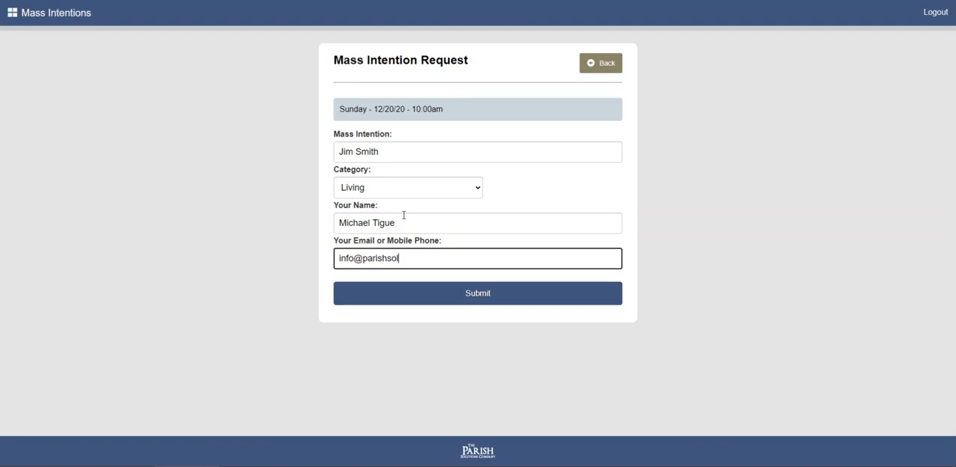
Submit the Mass intention request and open the donation form from its summary page.
click(478, 293)
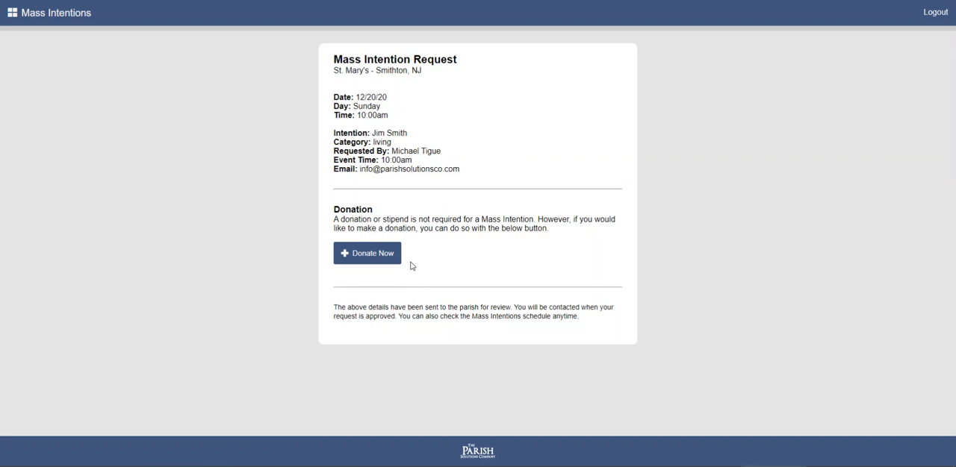
click(368, 256)
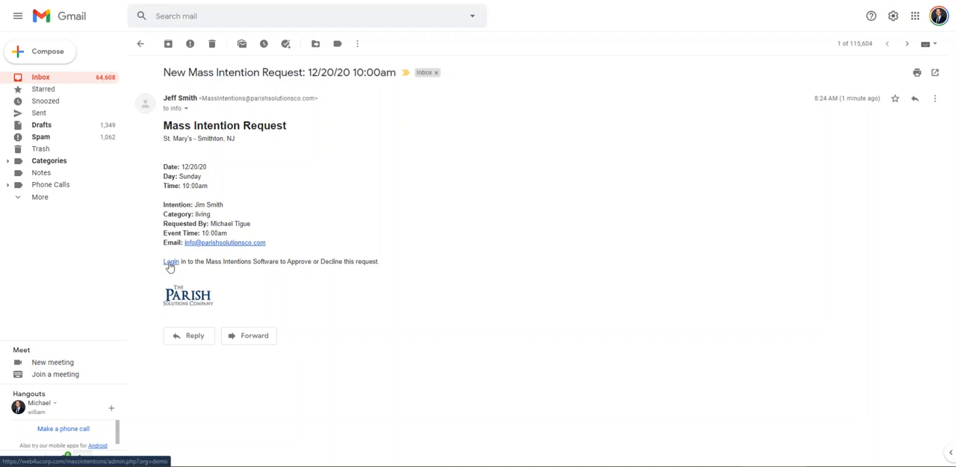
Follow the login link in the Gmail request notification and sign in to the Mass Intentions admin area with the admin password.
click(170, 263)
click(375, 97)
text(••••••••••)
key(Return)
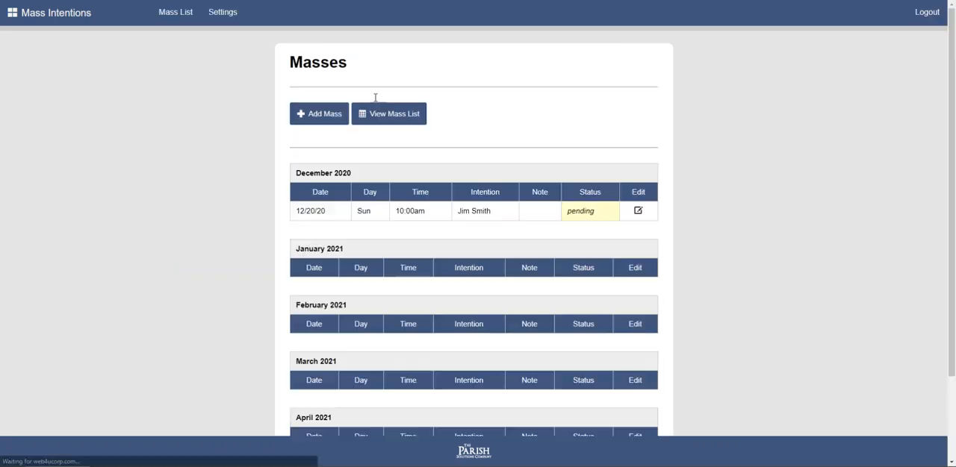
Open the pending 12/20/20 10:00am Mass, review the request details, set its status to Approved, and save.
click(638, 213)
scroll(553, 224, down, 1)
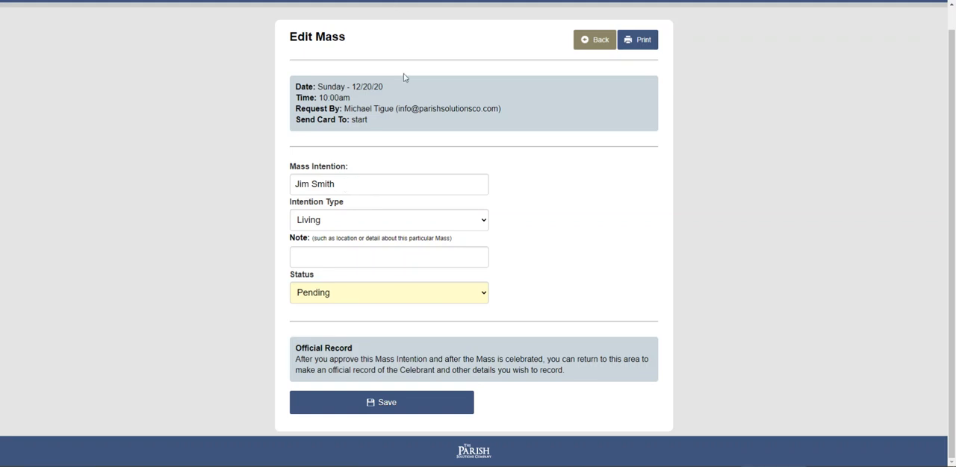
drag(297, 87, 391, 127)
click(389, 125)
scroll(355, 360, up, 1)
scroll(355, 360, down, 1)
click(356, 293)
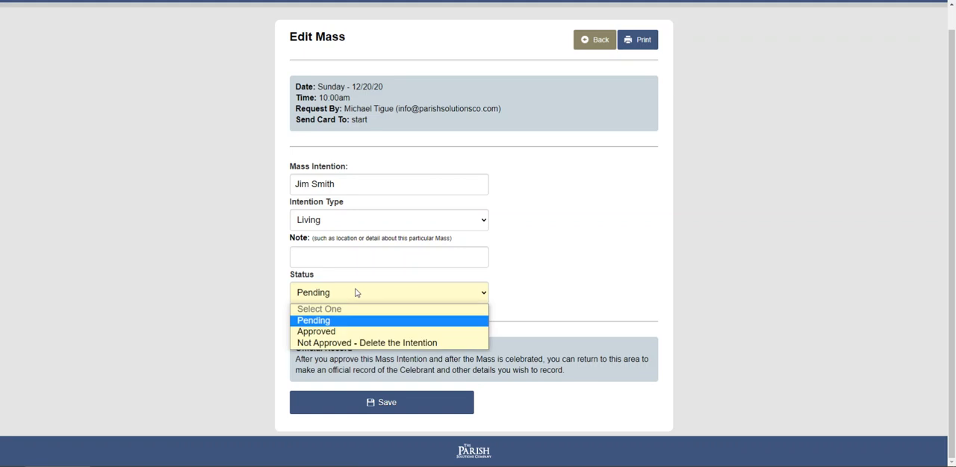
click(389, 340)
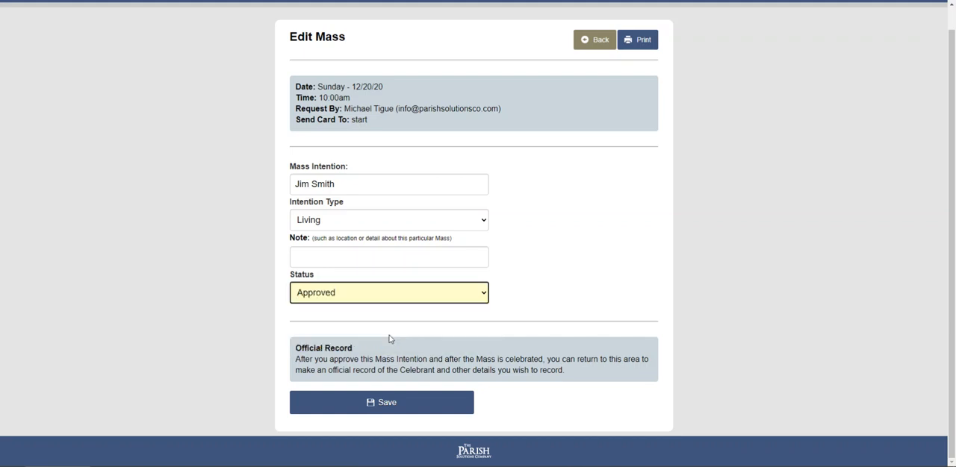
click(380, 410)
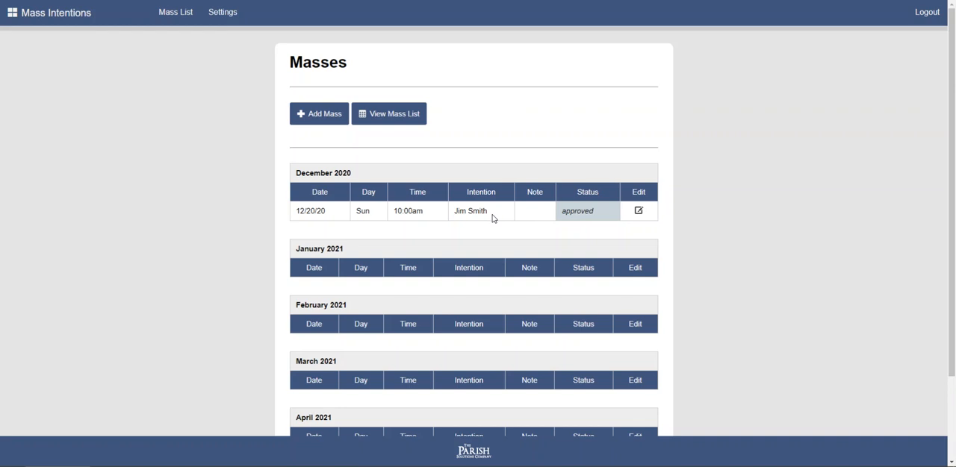
View the parish's public Mass intention schedule to check how the 12/20 Mass is listed.
click(72, 12)
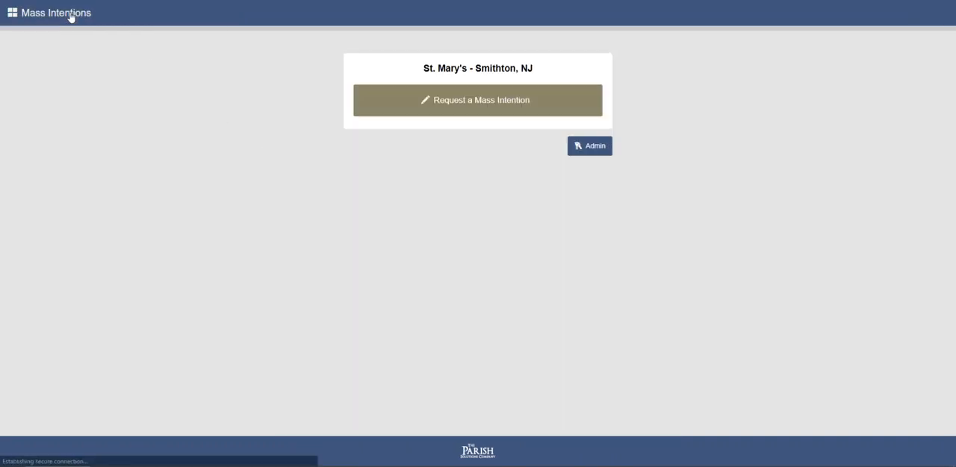
click(466, 110)
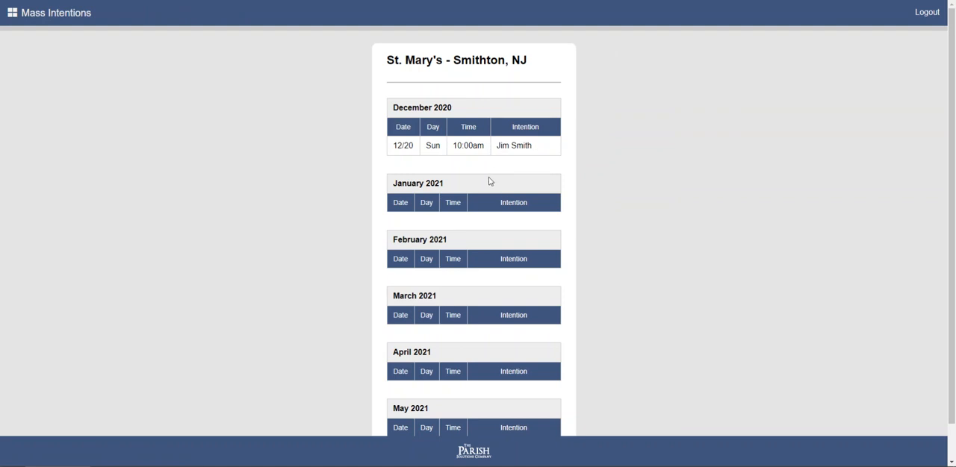
Return to the start page and log in to the admin area with the admin password.
click(86, 25)
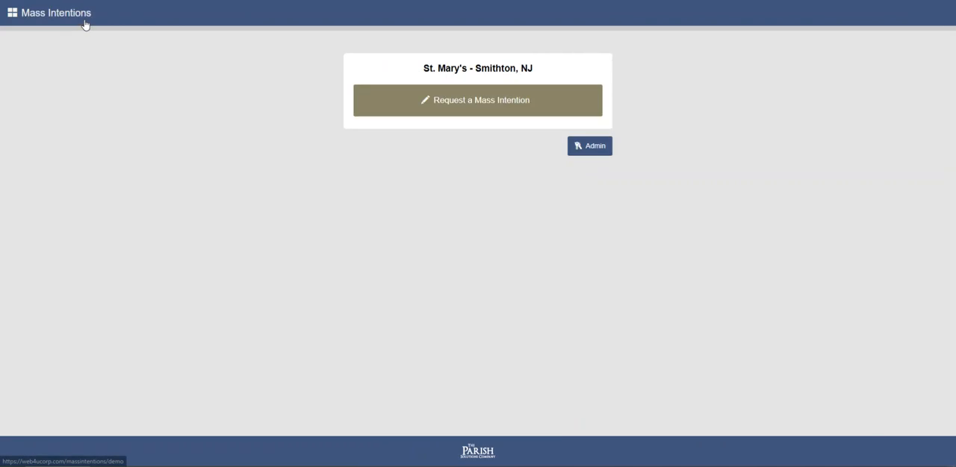
click(589, 147)
click(444, 97)
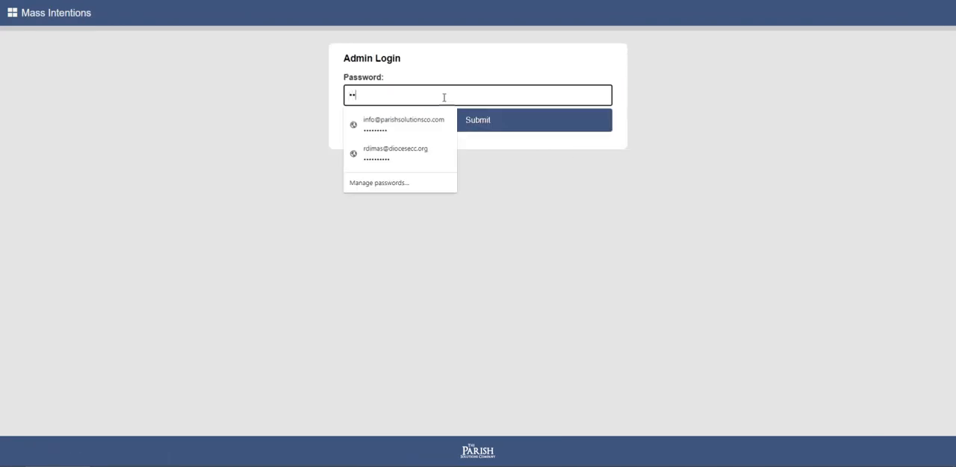
key(Return)
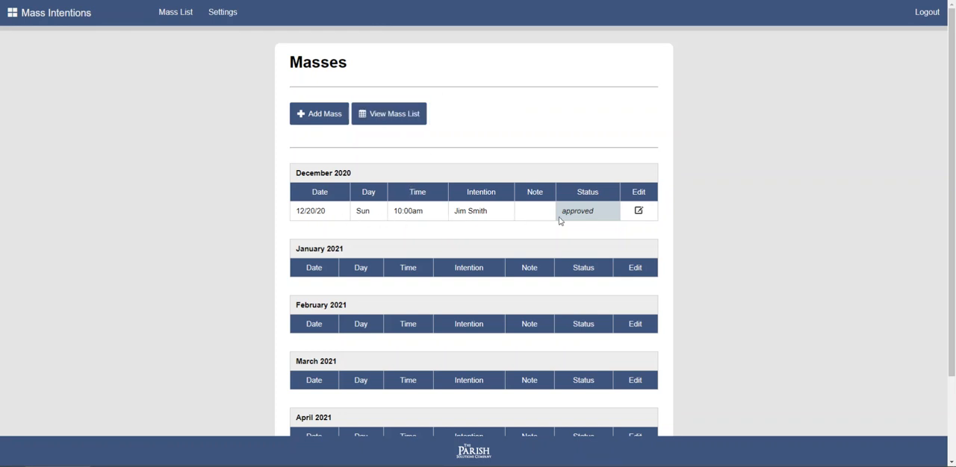
Open the approved 12/20/20 Mass for editing, entering the admin password again at the login page.
click(639, 212)
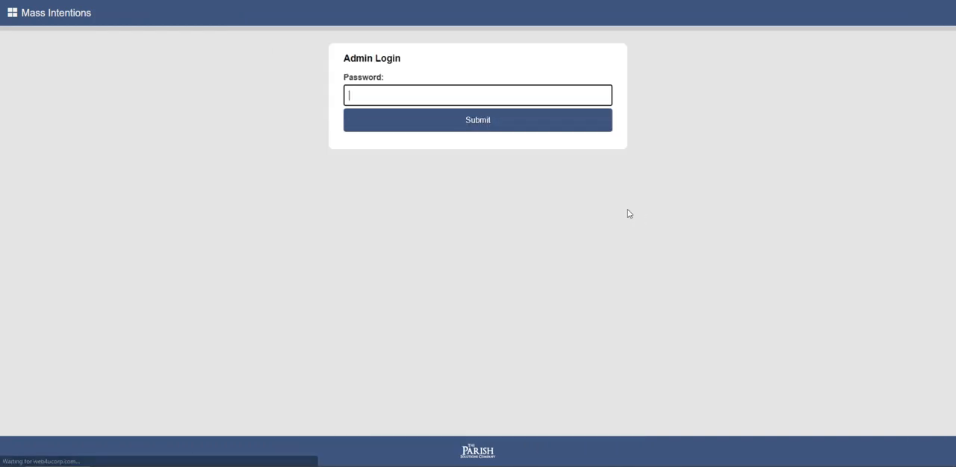
click(455, 118)
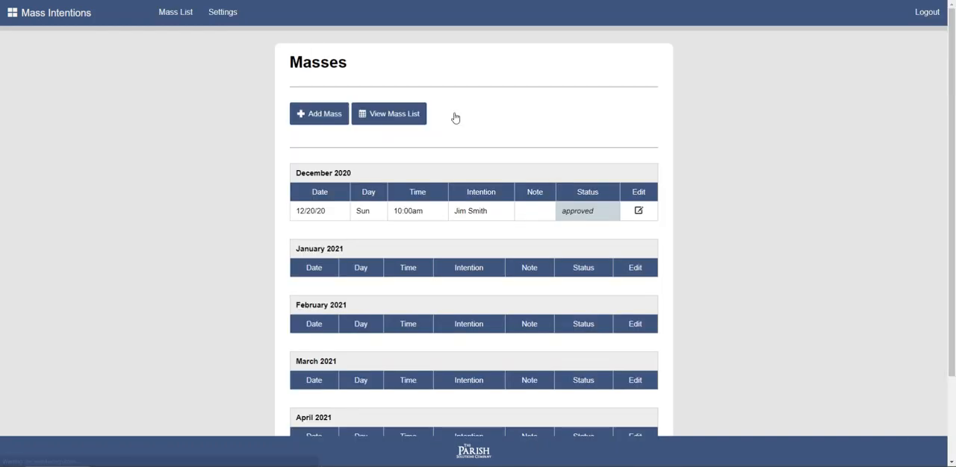
click(637, 212)
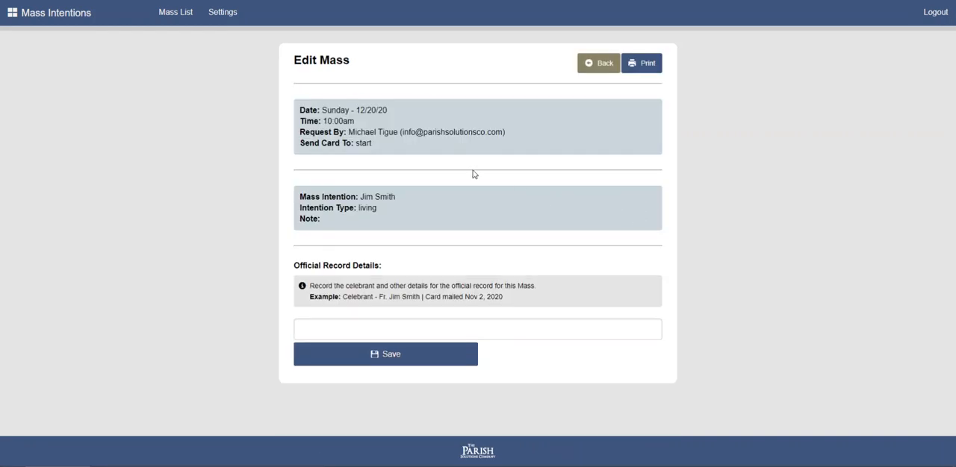
Save official record details giving the celebrant's name followed by "- card was mailed", and view the recorded Mass's details.
mouse_move(330, 225)
mouse_down()
mouse_move(300, 196)
mouse_move(331, 223)
mouse_up()
click(303, 196)
click(343, 231)
click(324, 331)
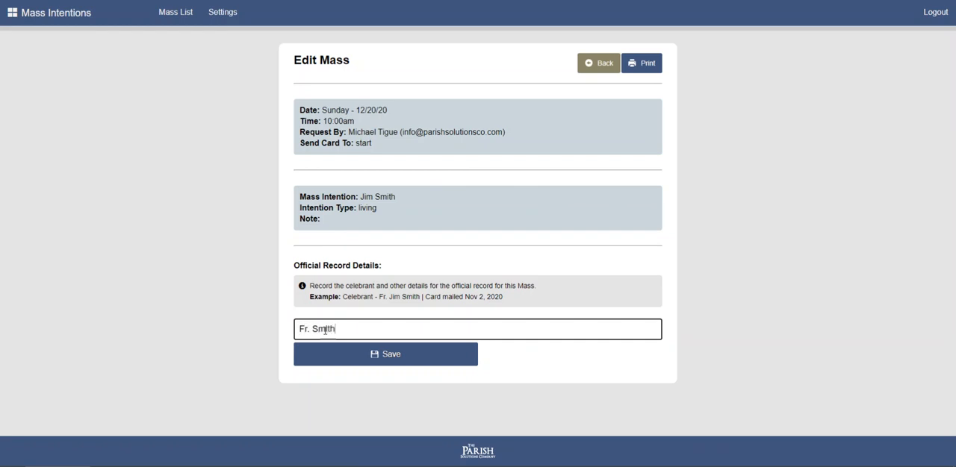
text(Fr. Smith - card was mailed)
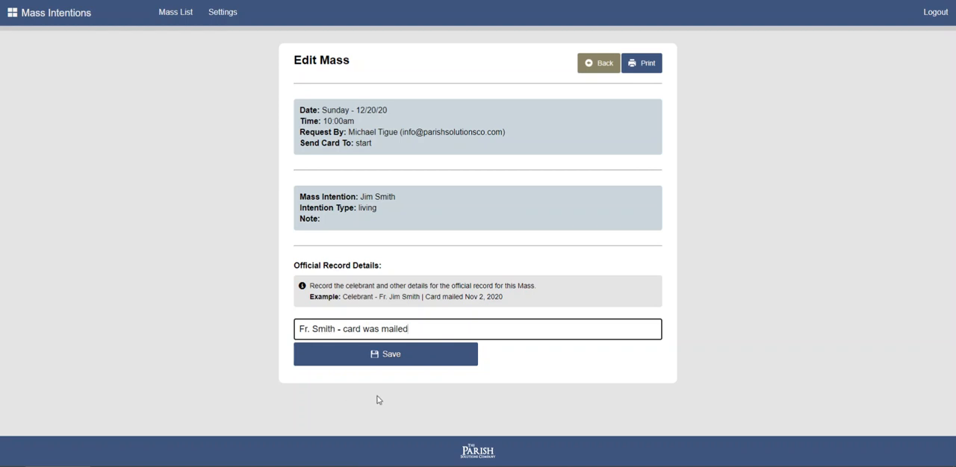
click(418, 363)
click(375, 357)
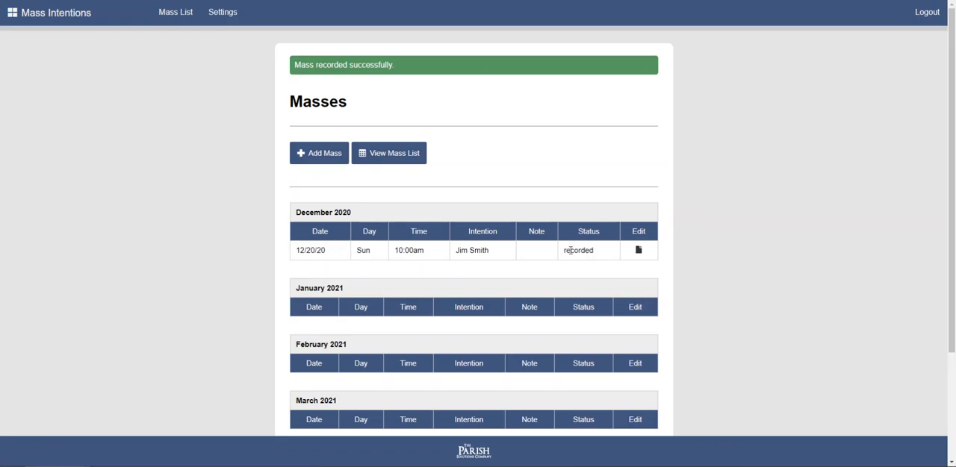
click(637, 253)
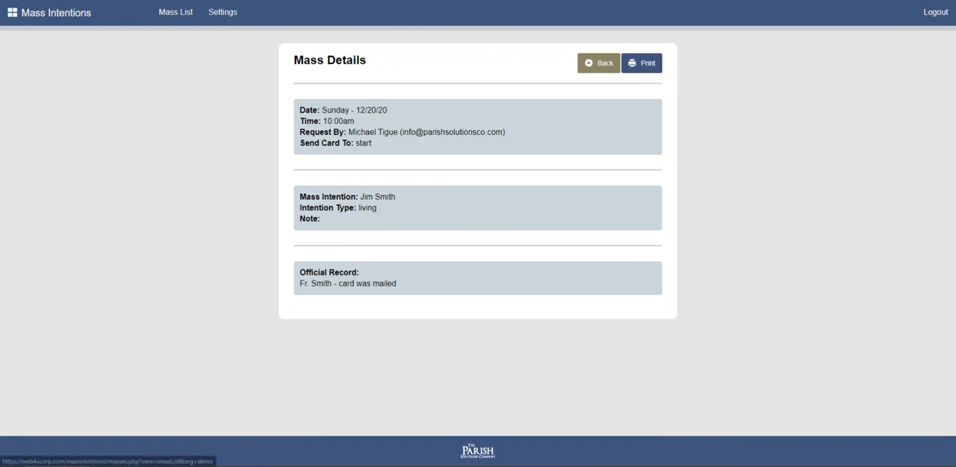
Preview the printout of the recorded Mass details, cancel printing, and return to the list of Masses.
click(646, 64)
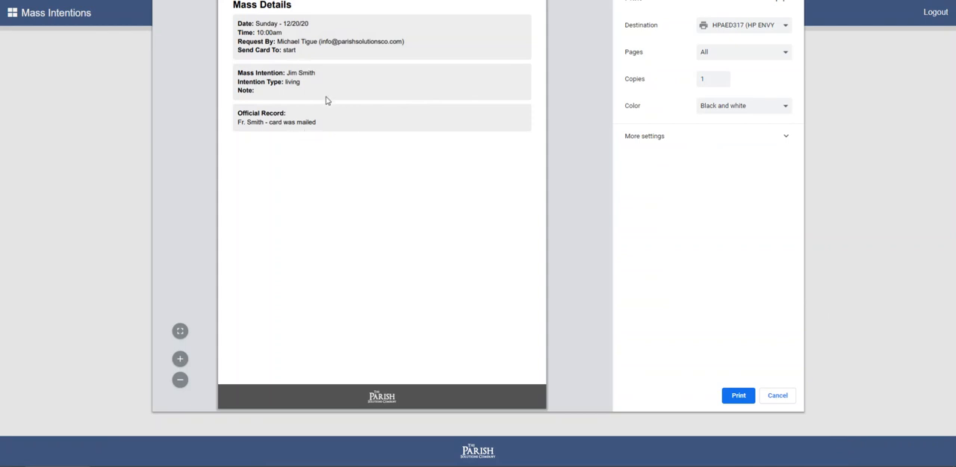
click(777, 396)
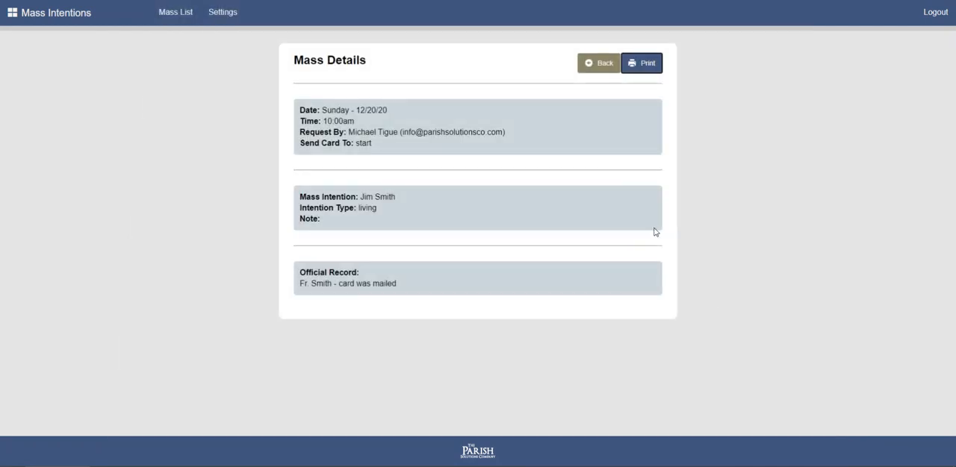
click(603, 67)
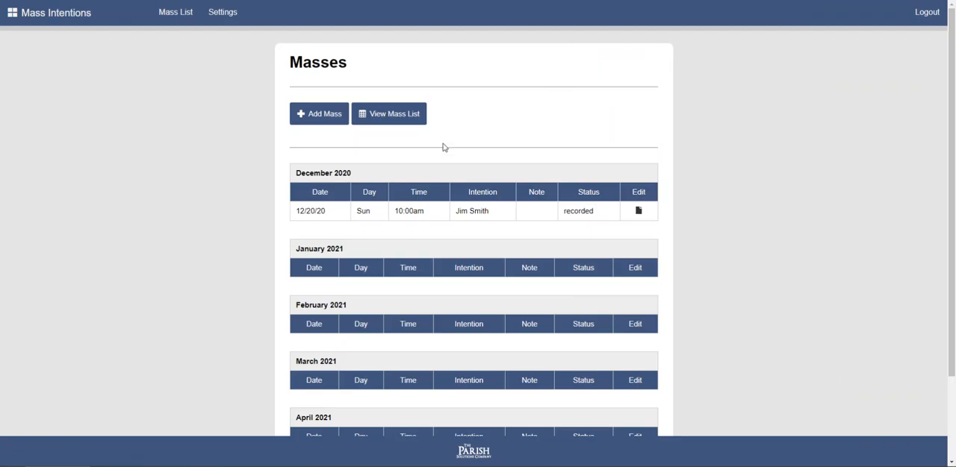
Start a new Mass dated 12/27/2020 with the time set to 9:00am.
click(321, 116)
click(362, 155)
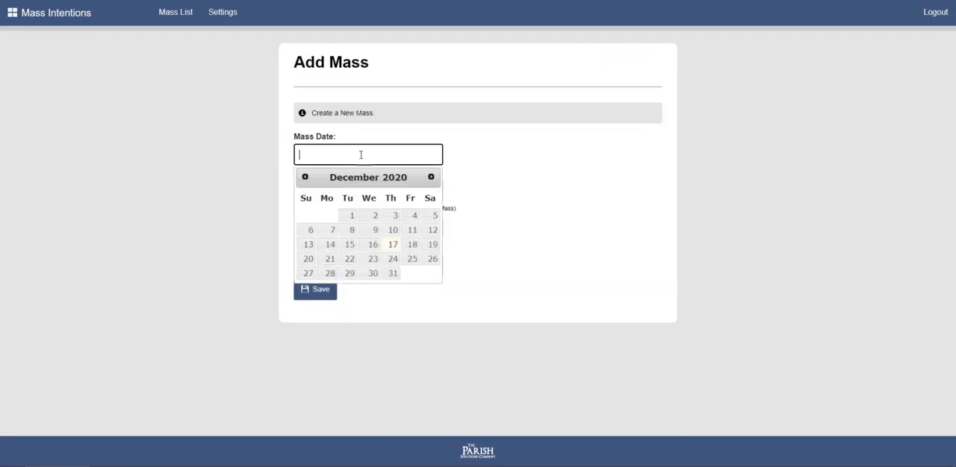
click(308, 275)
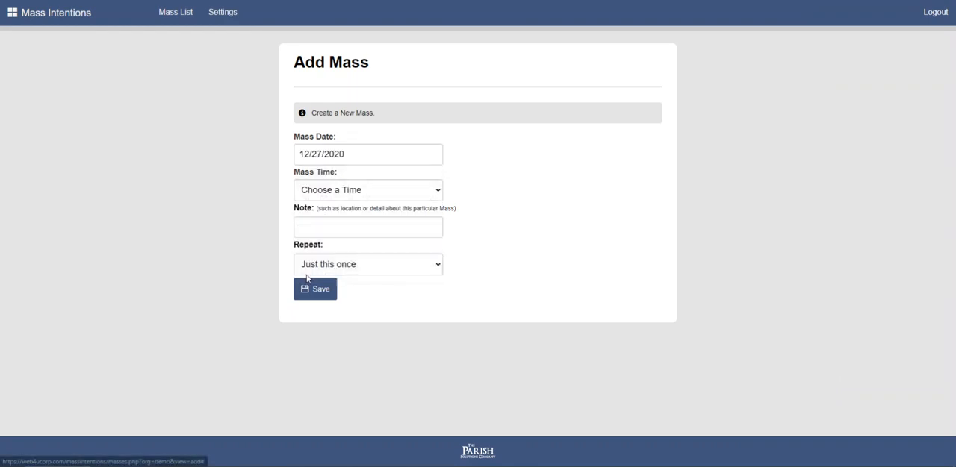
click(350, 190)
scroll(344, 312, down, 8)
click(344, 323)
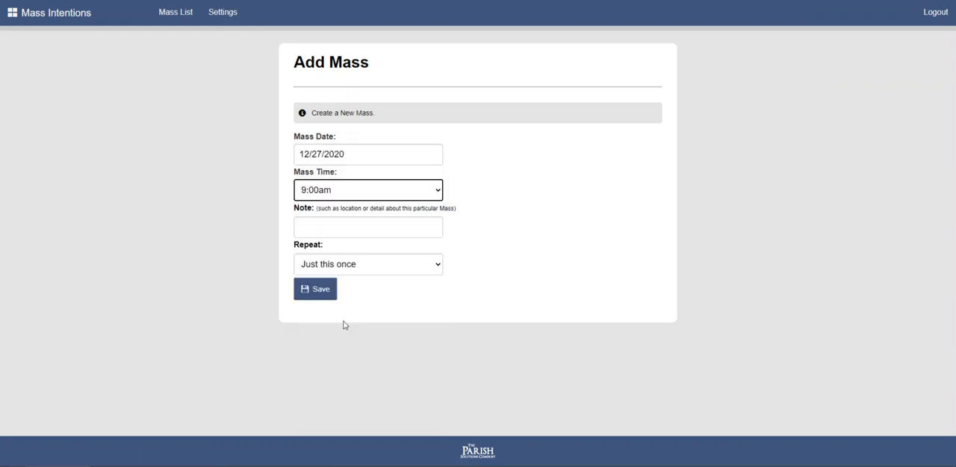
Set the new Mass to Repeat Weekly 5x, save it, and look over the updated list of Masses.
click(345, 264)
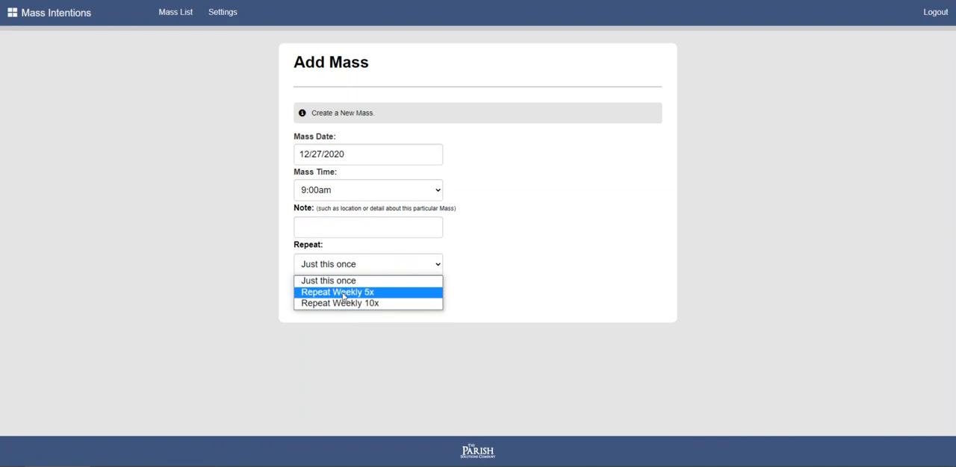
click(340, 292)
click(313, 293)
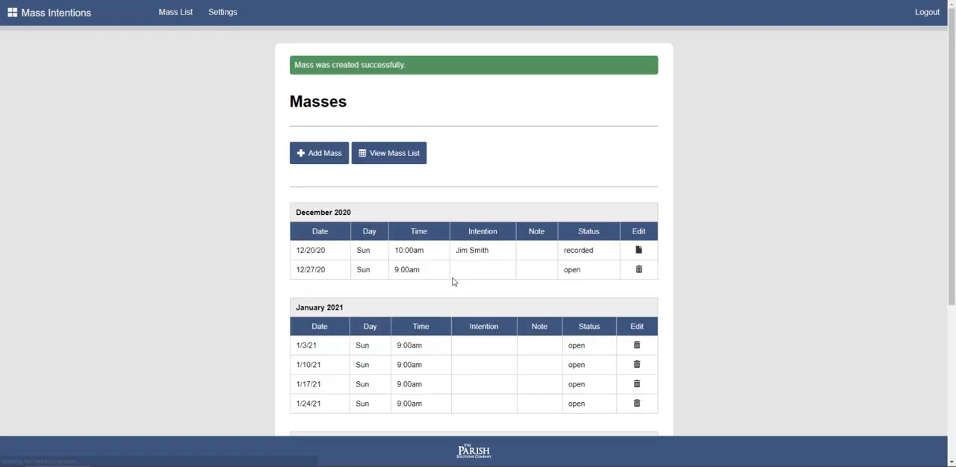
scroll(359, 254, down, 2)
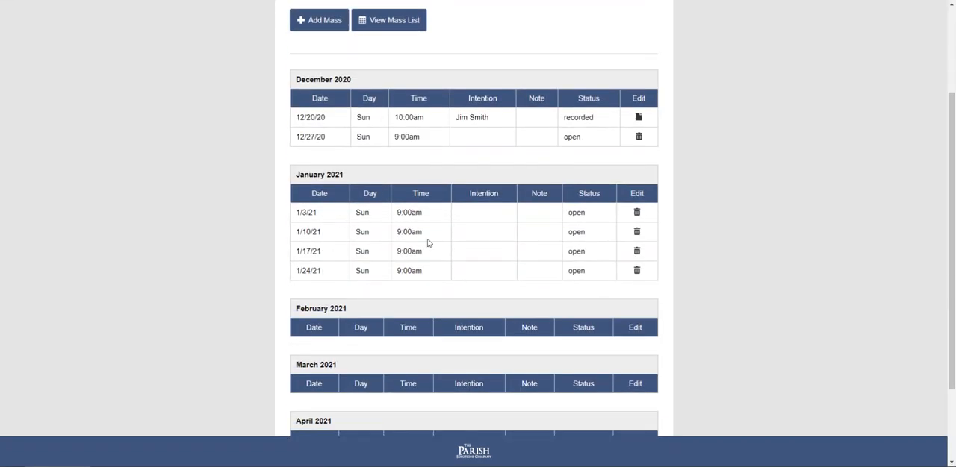
scroll(431, 235, down, 1)
scroll(427, 235, up, 2)
scroll(427, 234, up, 1)
Return to the start page and open the public intention request form for the 12/27 9:00am Mass.
click(64, 22)
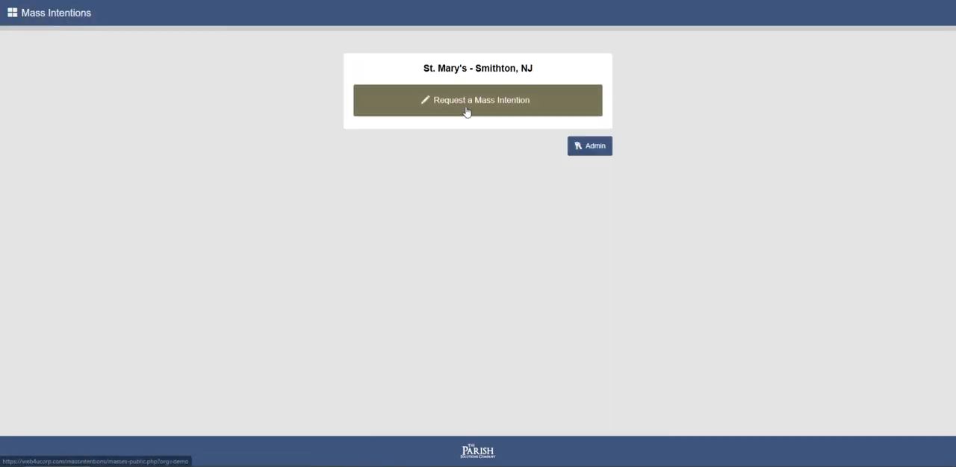
click(466, 111)
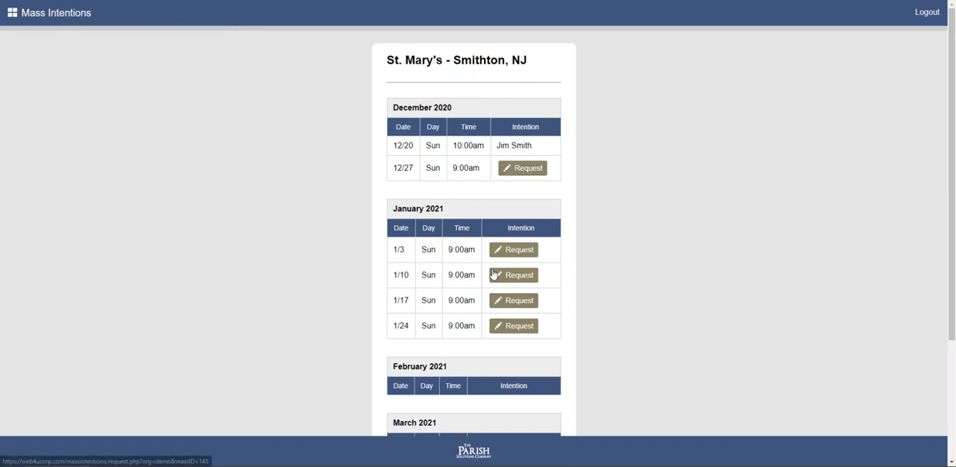
click(514, 173)
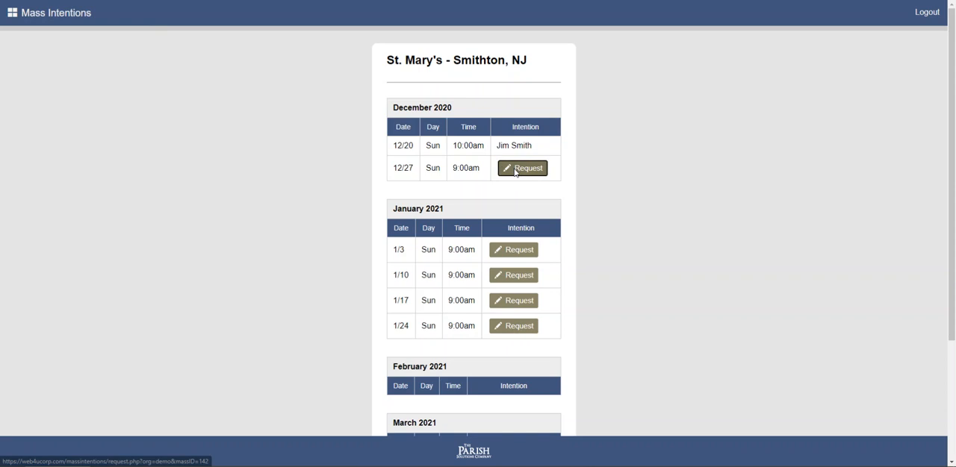
Enter the full name of the person the Mass is for as the intention, with the category Deceased.
click(441, 154)
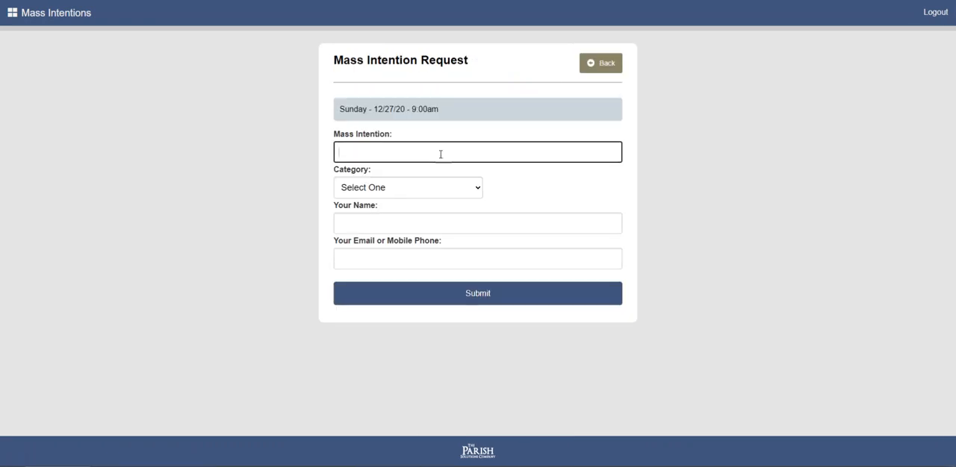
click(426, 189)
click(406, 224)
click(401, 156)
text(Johnson)
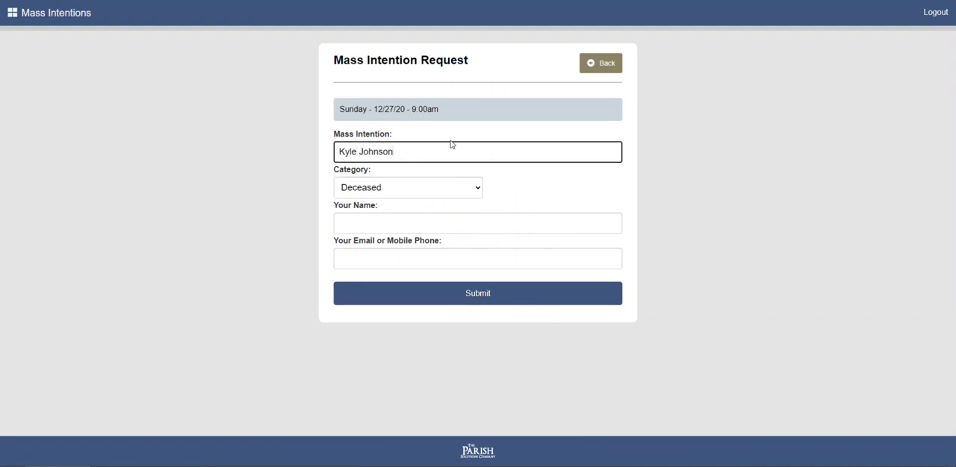
Fill in the requester's full name and e-mail address, and submit the Mass intention request.
click(428, 220)
key(Tab)
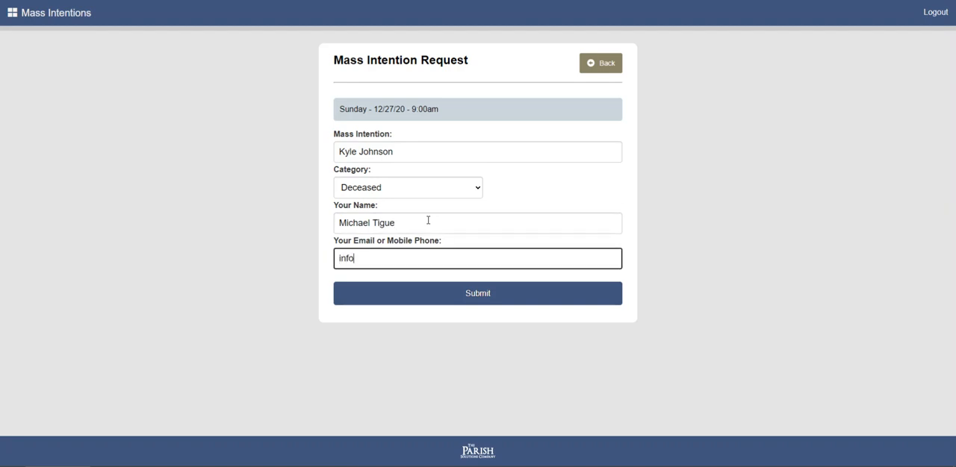
click(450, 293)
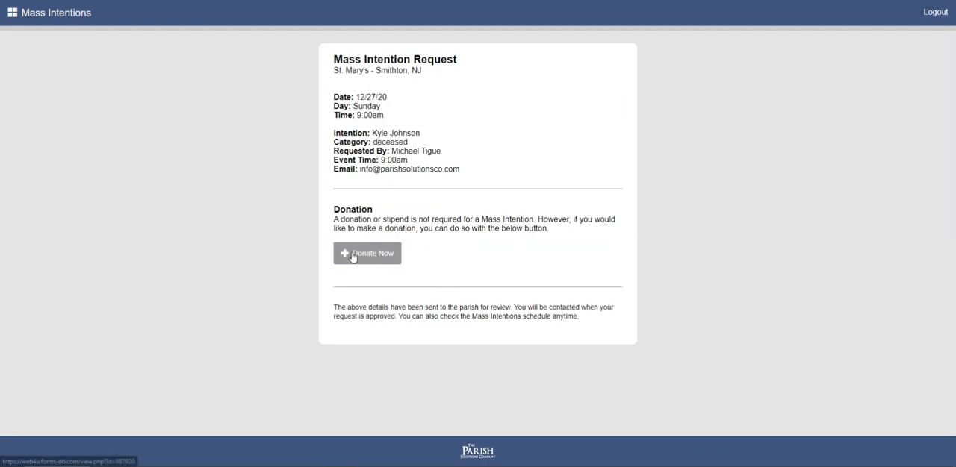
Go back through the start page to the public schedule and compare how the 12/20 and 12/27 Masses are listed.
click(68, 21)
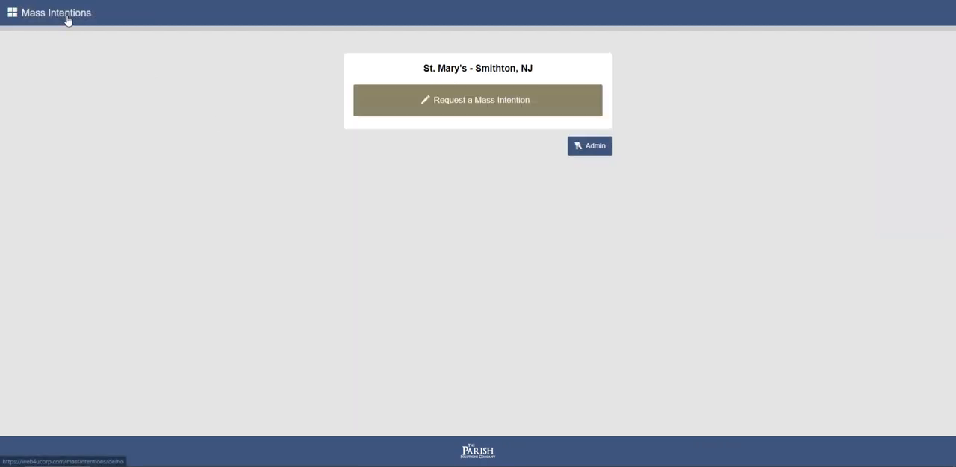
click(477, 110)
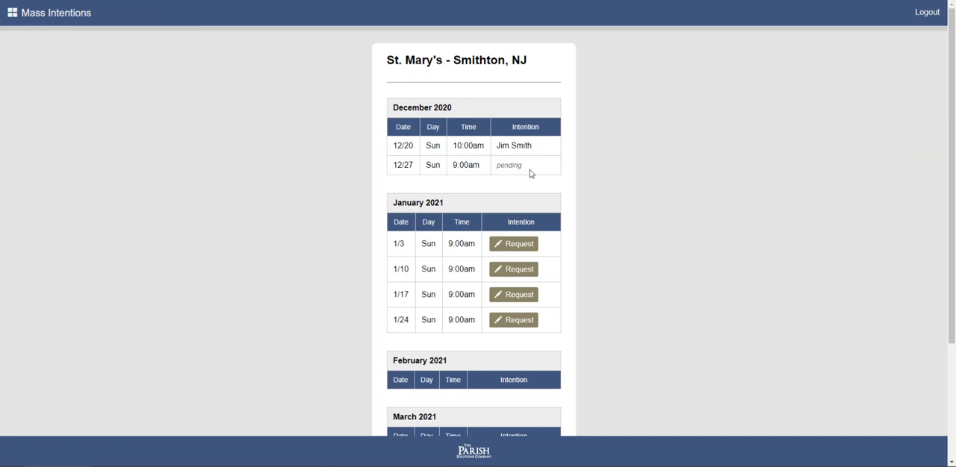
drag(531, 174, 498, 170)
click(532, 171)
double_click(521, 146)
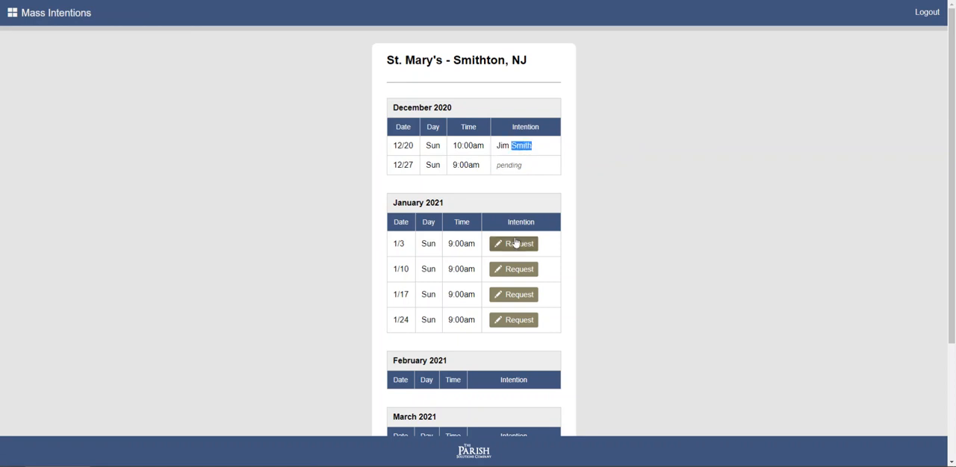
click(543, 169)
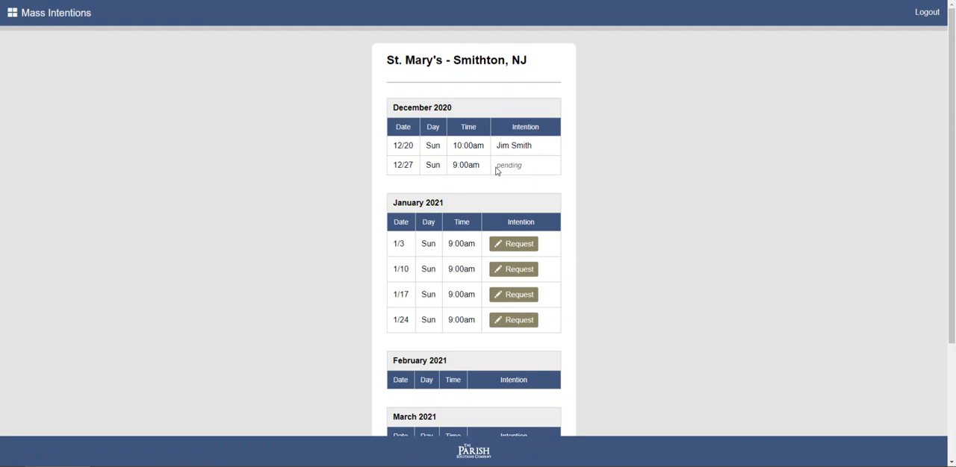
Log in to the admin area with the admin password, and briefly open the pending 12/27/20 Mass before returning to the list.
click(67, 24)
click(602, 148)
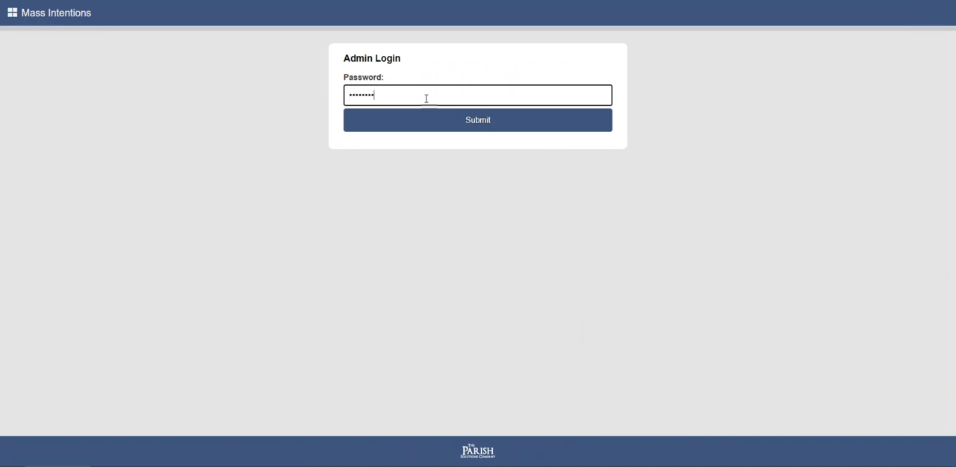
key(Return)
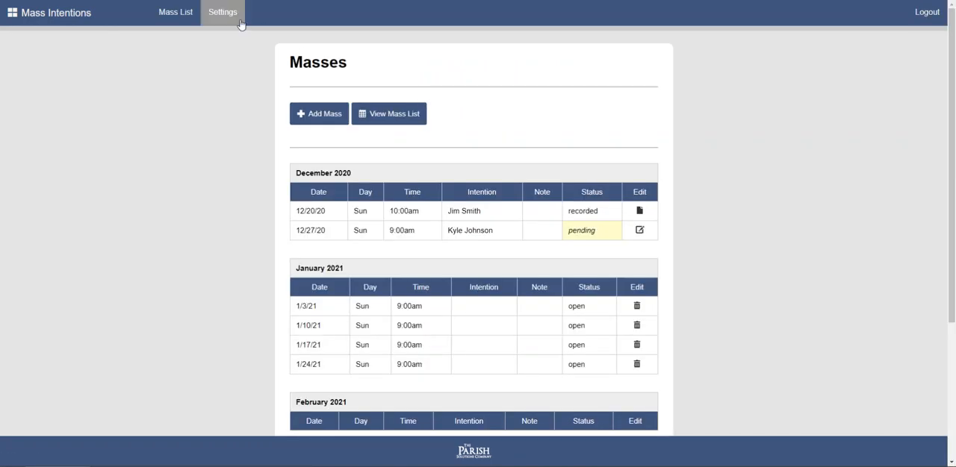
click(639, 232)
click(602, 66)
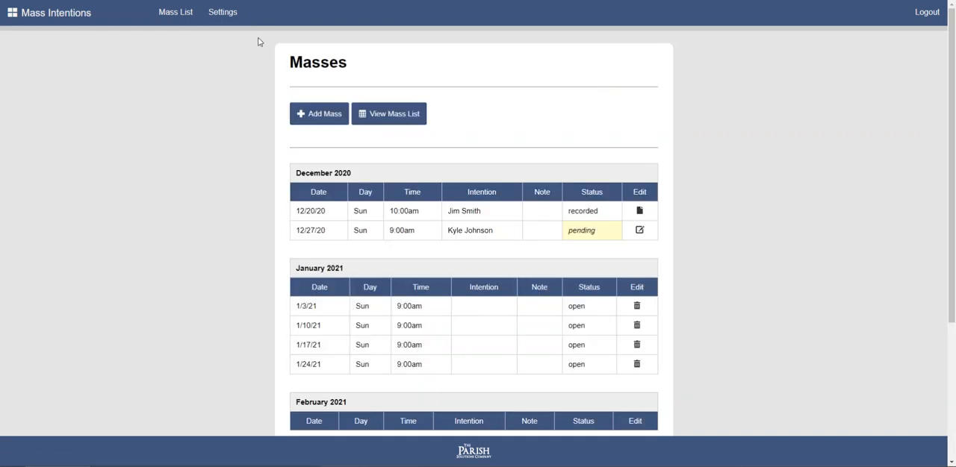
Open the settings and review the admin details and the link for online donation.
click(228, 17)
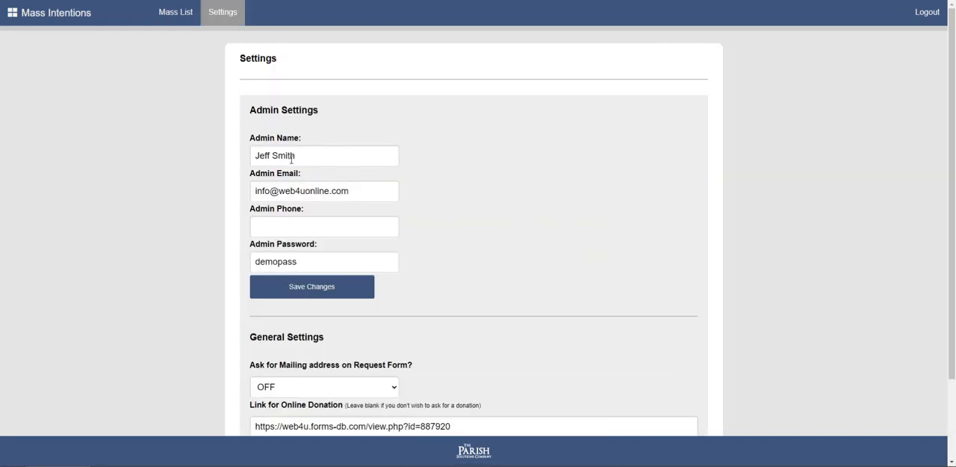
scroll(442, 181, down, 2)
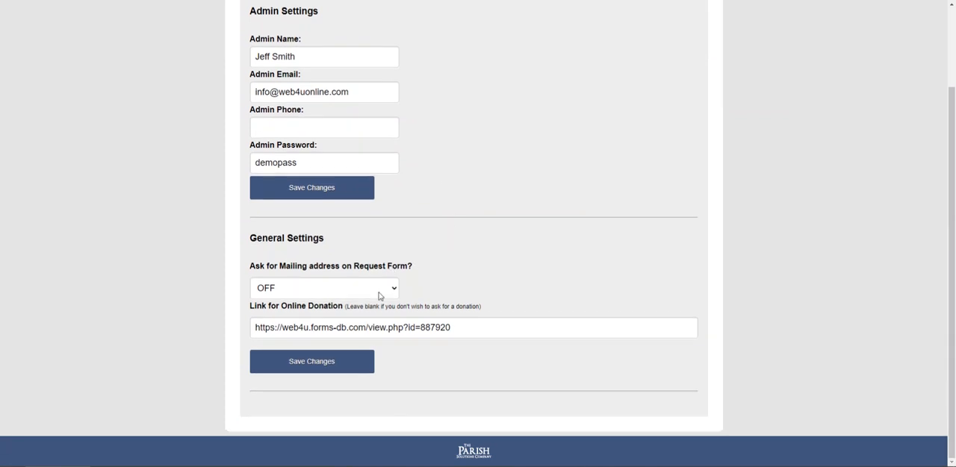
drag(475, 331, 251, 338)
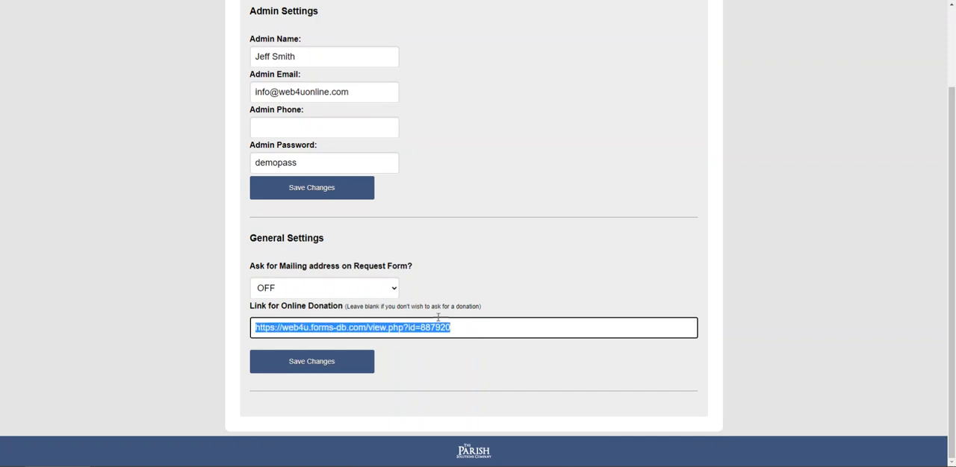
click(505, 270)
drag(475, 328, 252, 328)
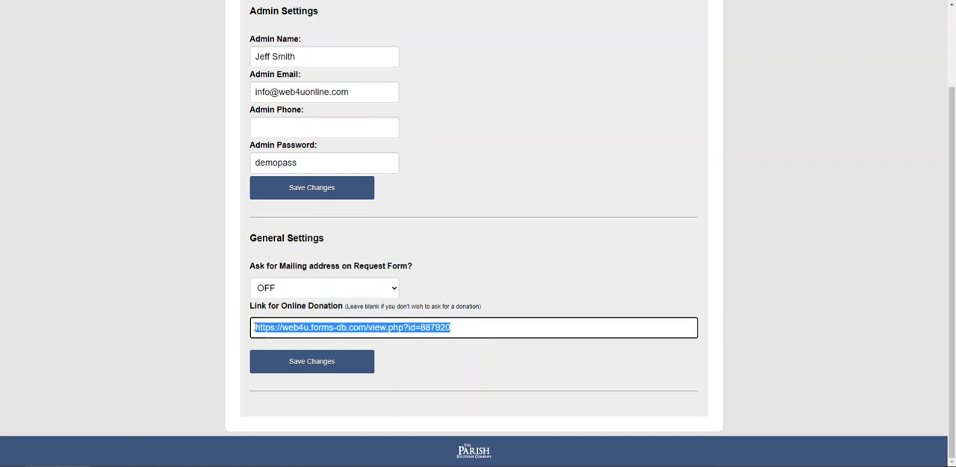
click(512, 273)
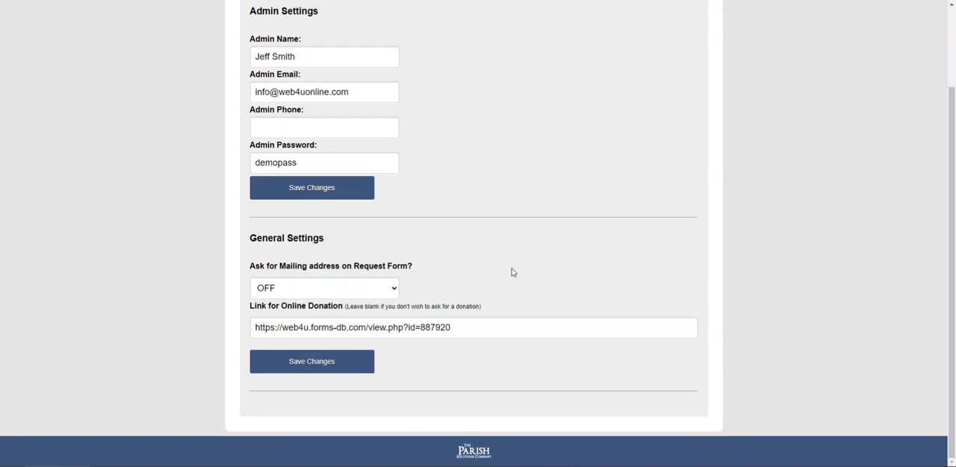
Set "Ask for Mailing address on Request Form?" to ON and save the general settings.
click(368, 295)
click(354, 306)
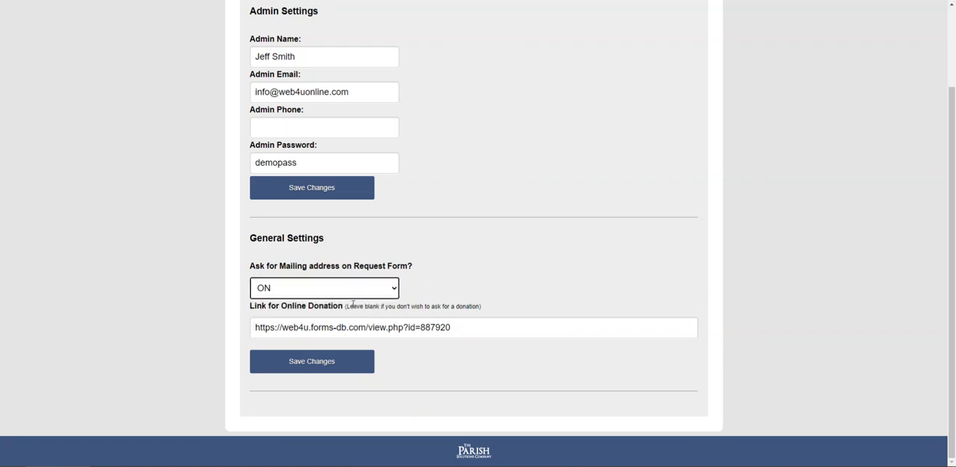
click(324, 364)
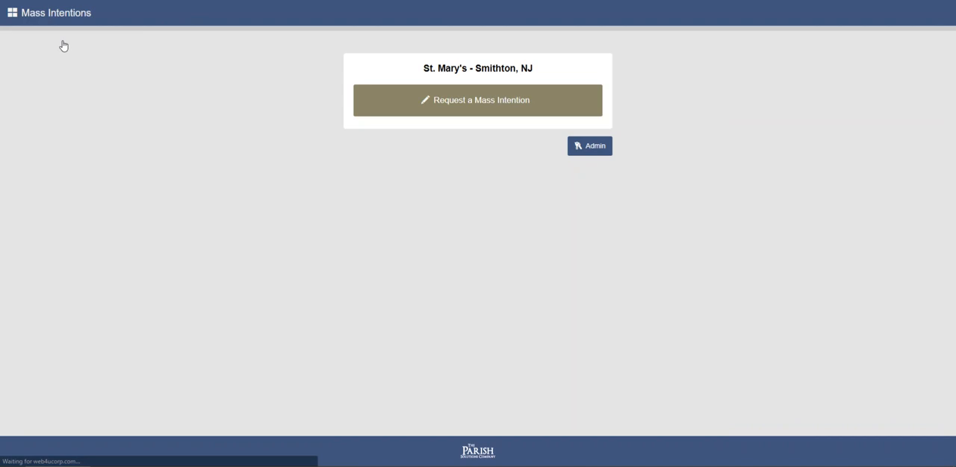
Open the public request form for the 1/3/21 Mass, check its physical mailing address field, and go back to the schedule.
click(480, 109)
click(527, 249)
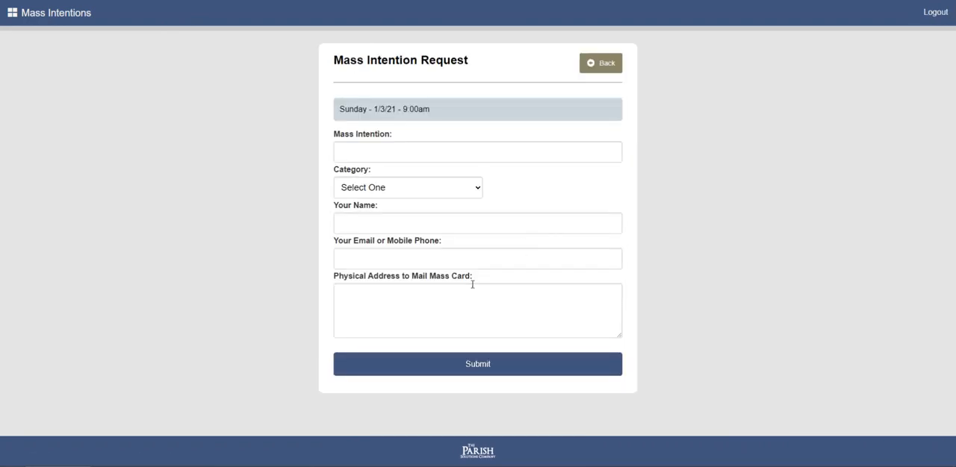
click(369, 294)
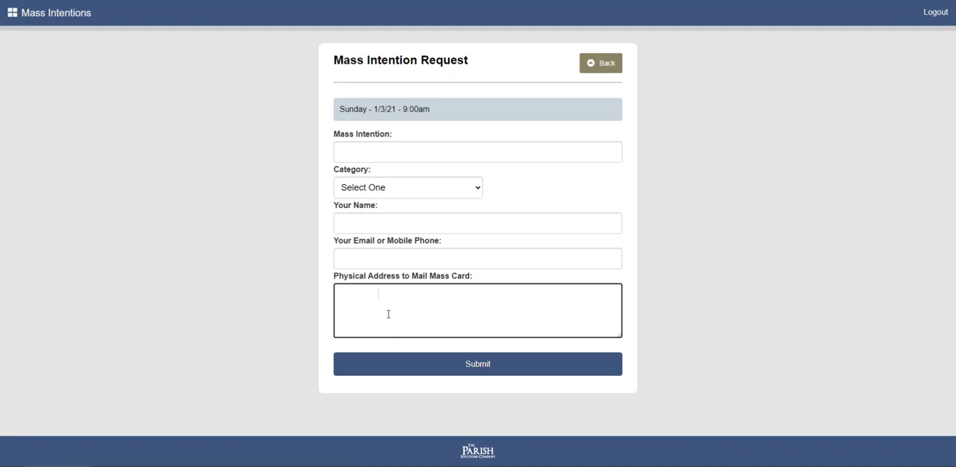
click(453, 154)
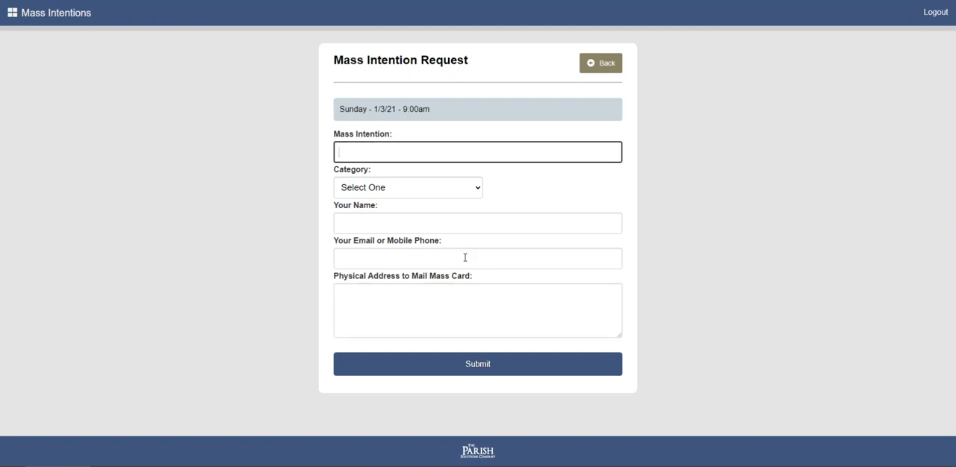
click(605, 65)
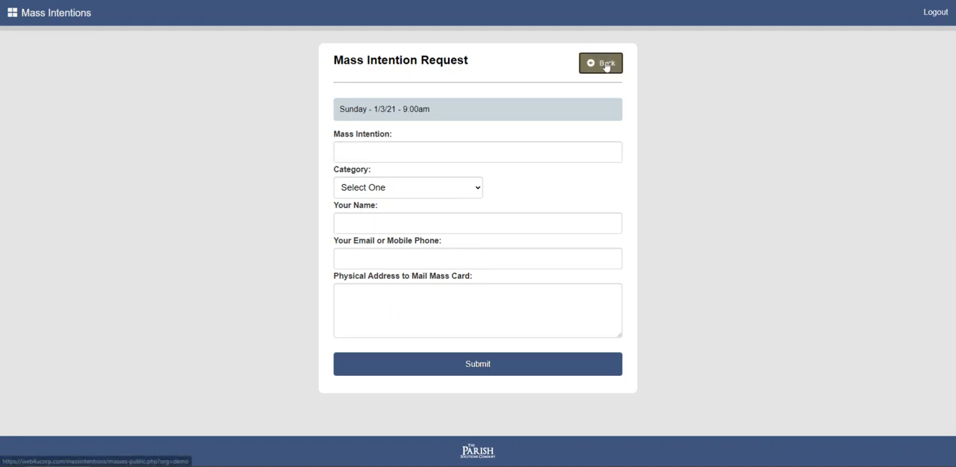
Look through the parish's public Mass schedule and its heading, and return to the start page.
scroll(470, 261, down, 2)
scroll(469, 261, up, 2)
scroll(469, 209, down, 2)
scroll(470, 208, up, 2)
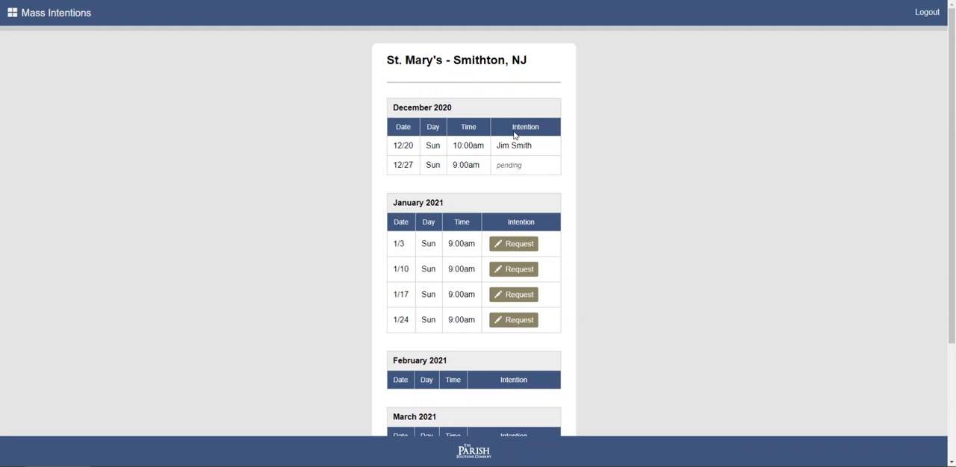
drag(533, 61, 376, 57)
click(422, 77)
click(66, 18)
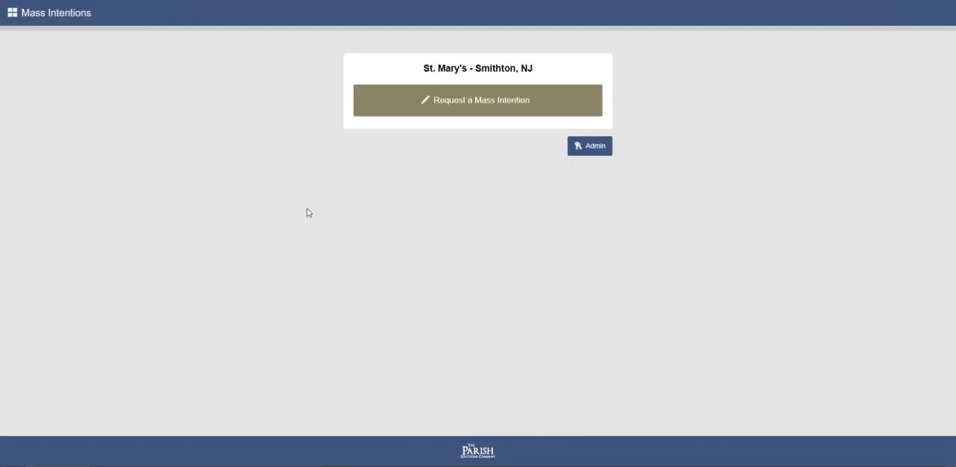